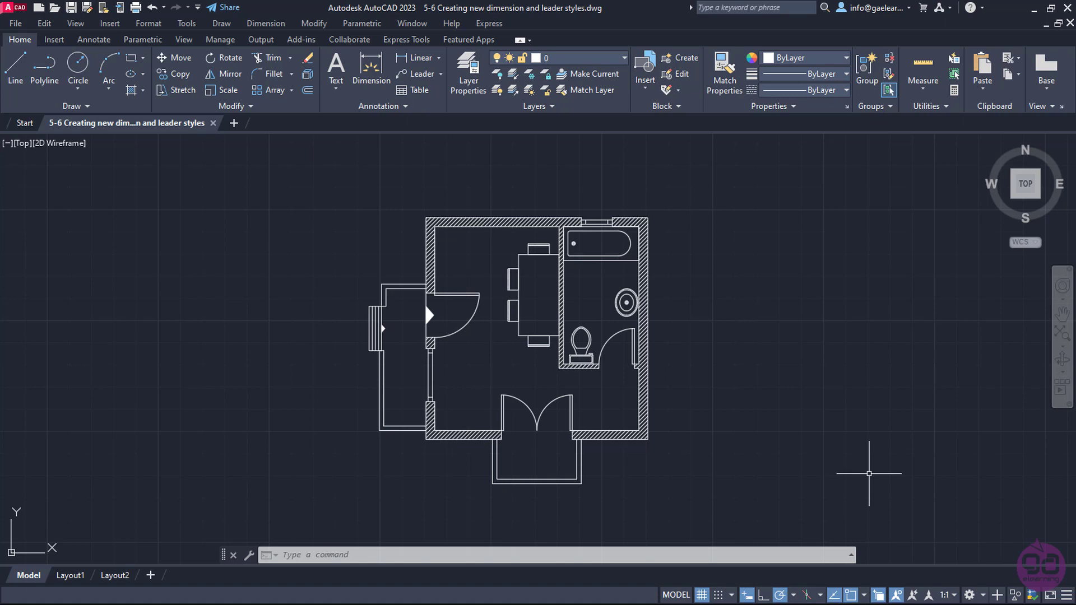
- Create a new dimension style named 'Architectural Style' based on Standard and continue to its settings
click(386, 106)
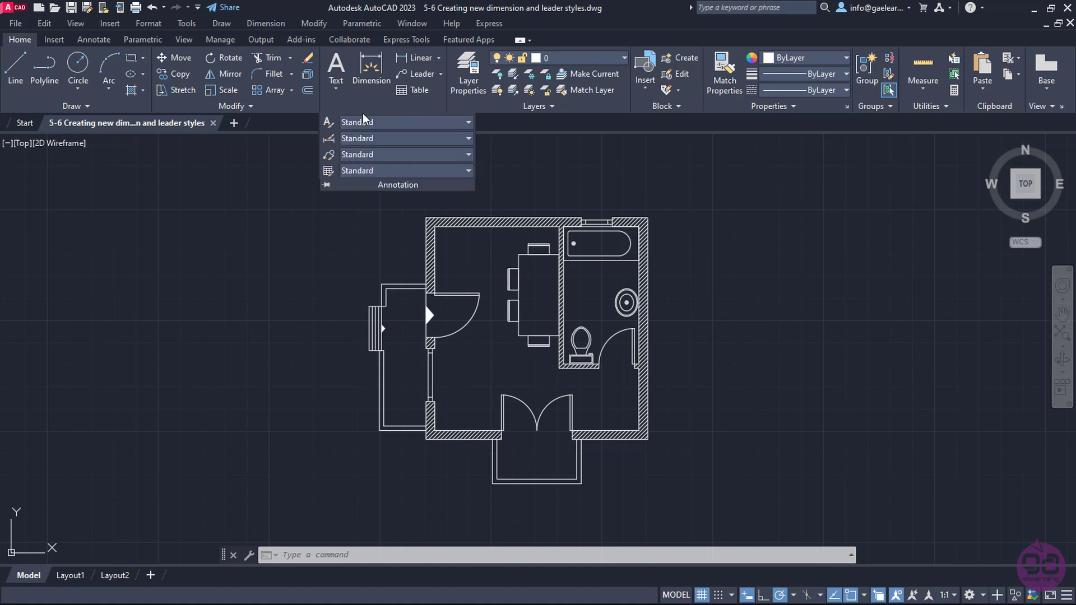
click(325, 140)
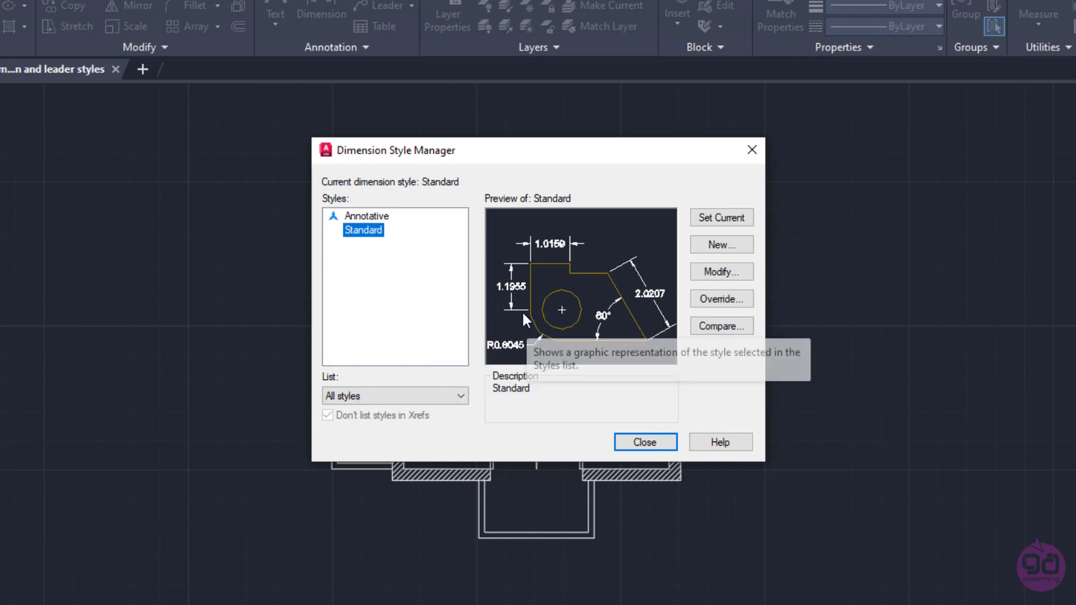
click(704, 248)
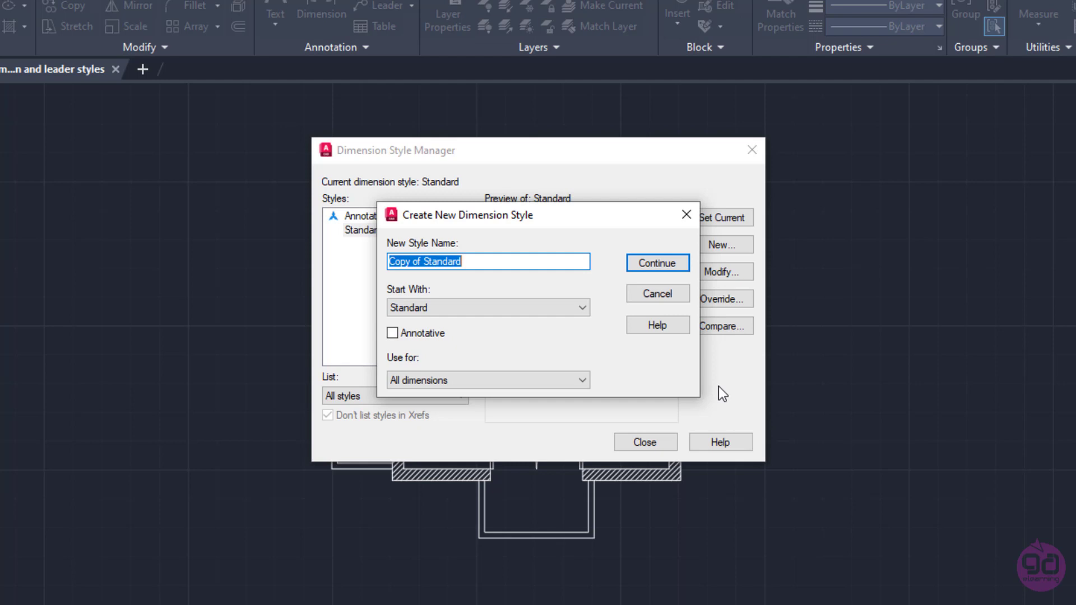
text(Ar)
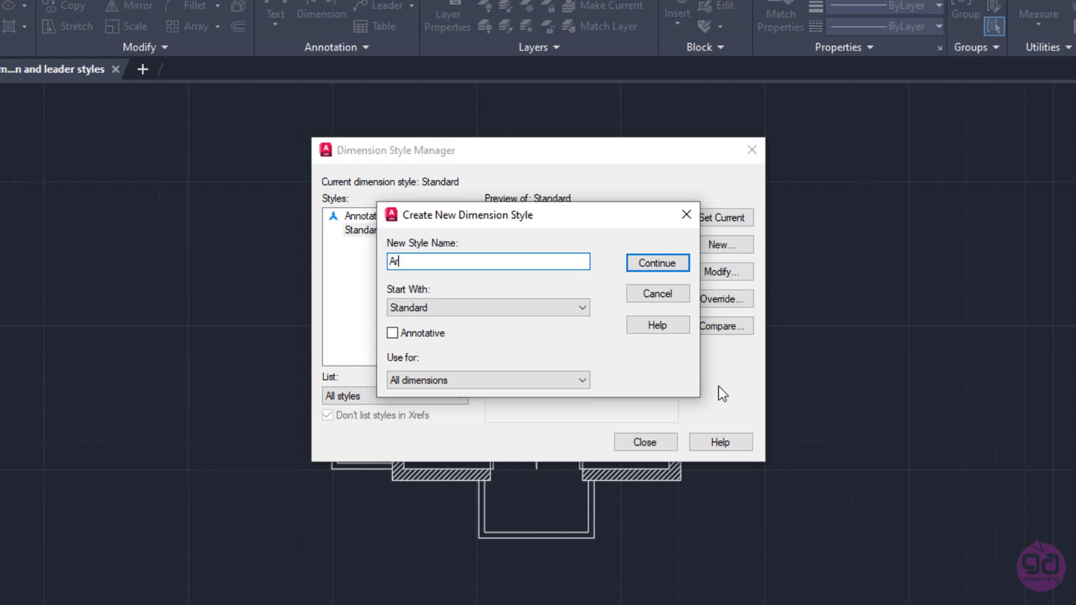
text(chitectu)
text(ral Style)
click(680, 262)
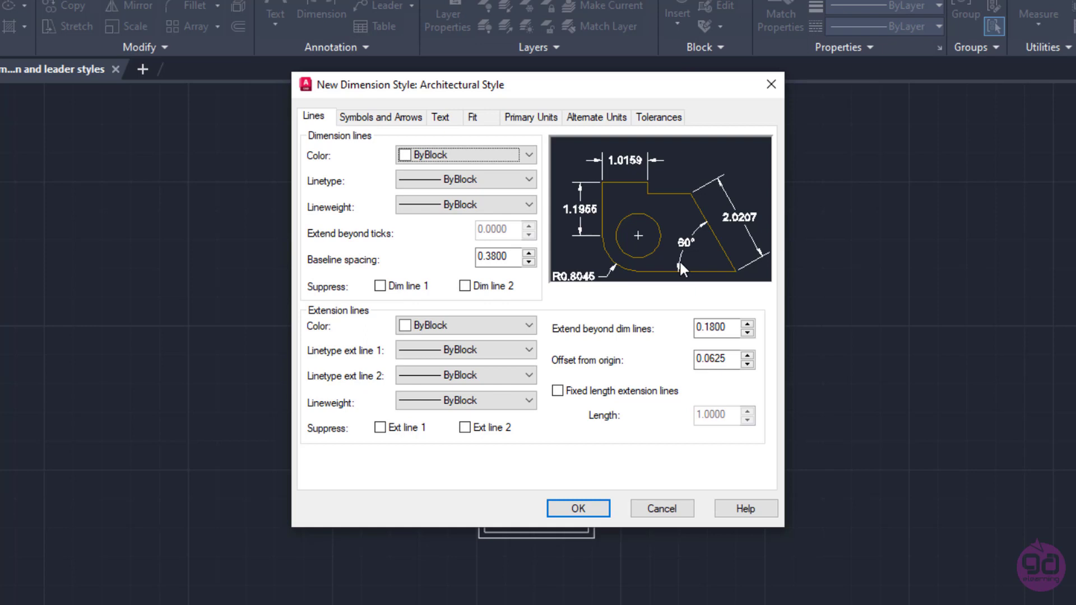
- Set primary units precision to 0.00 and align dimension text with the dimension line
click(535, 118)
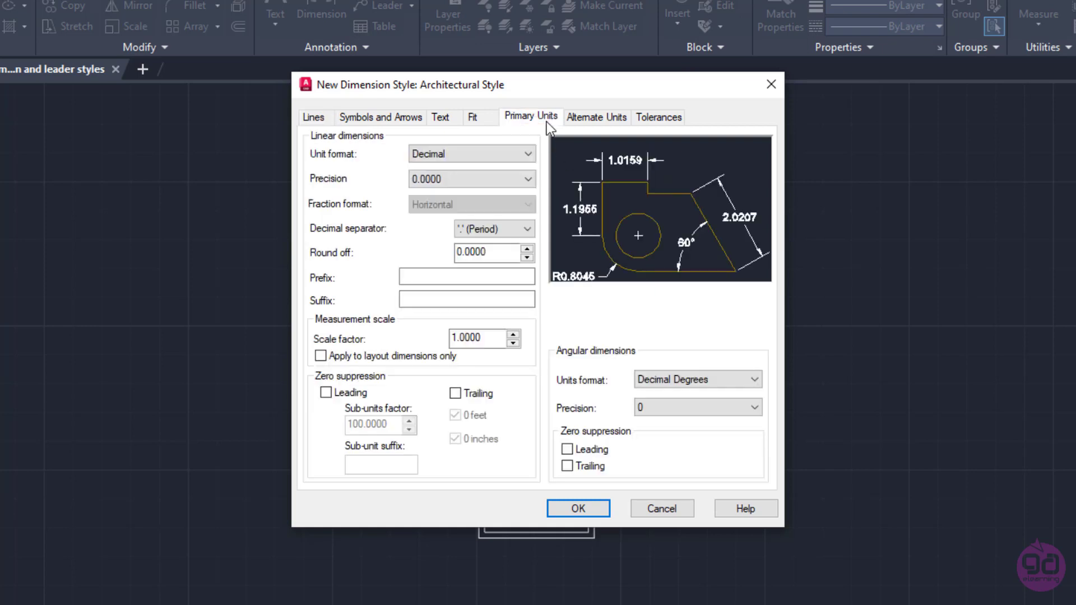
click(524, 178)
click(493, 202)
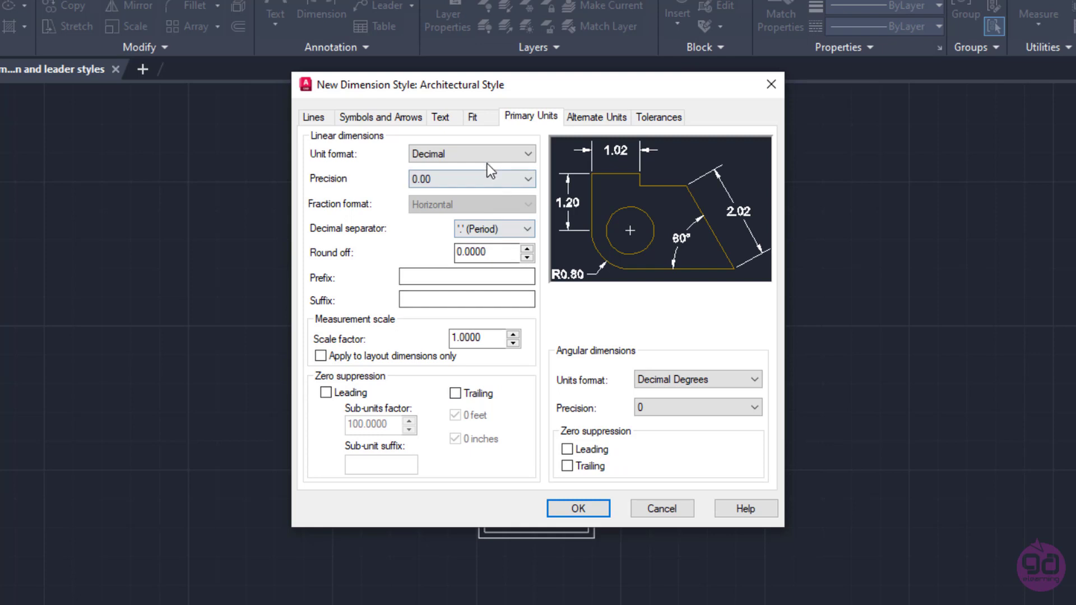
click(444, 117)
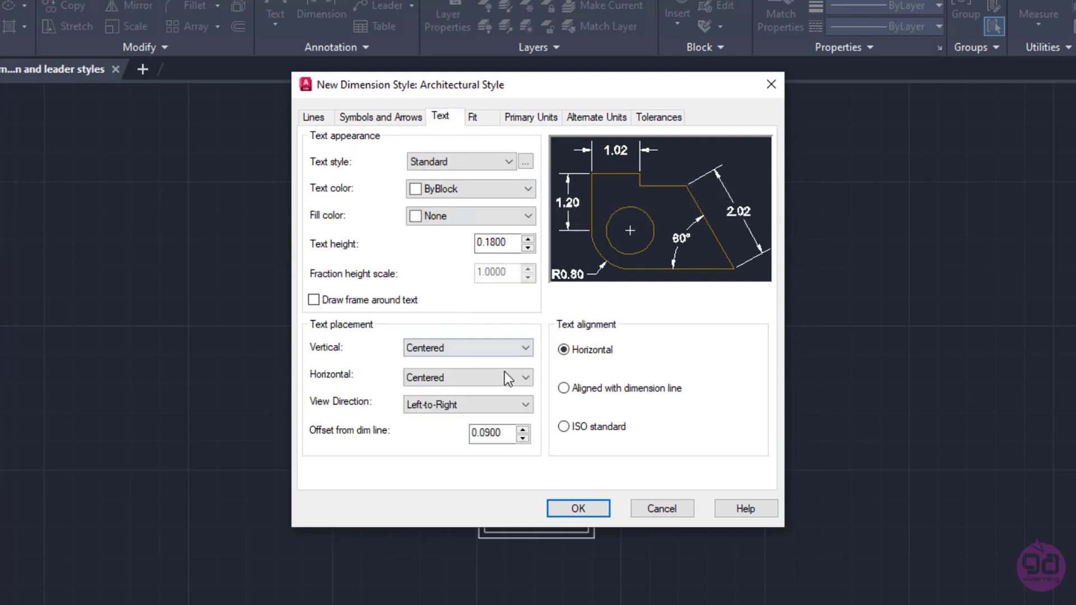
click(566, 391)
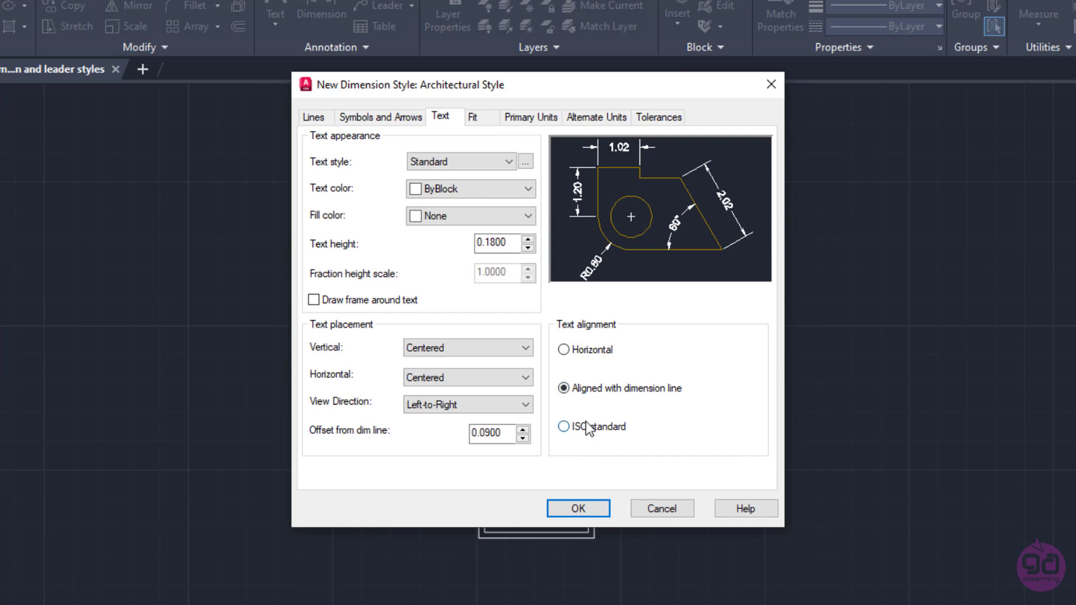
- Use architectural tick arrowheads, fixed-length extension lines and 0.3 extension beyond ticks
click(361, 116)
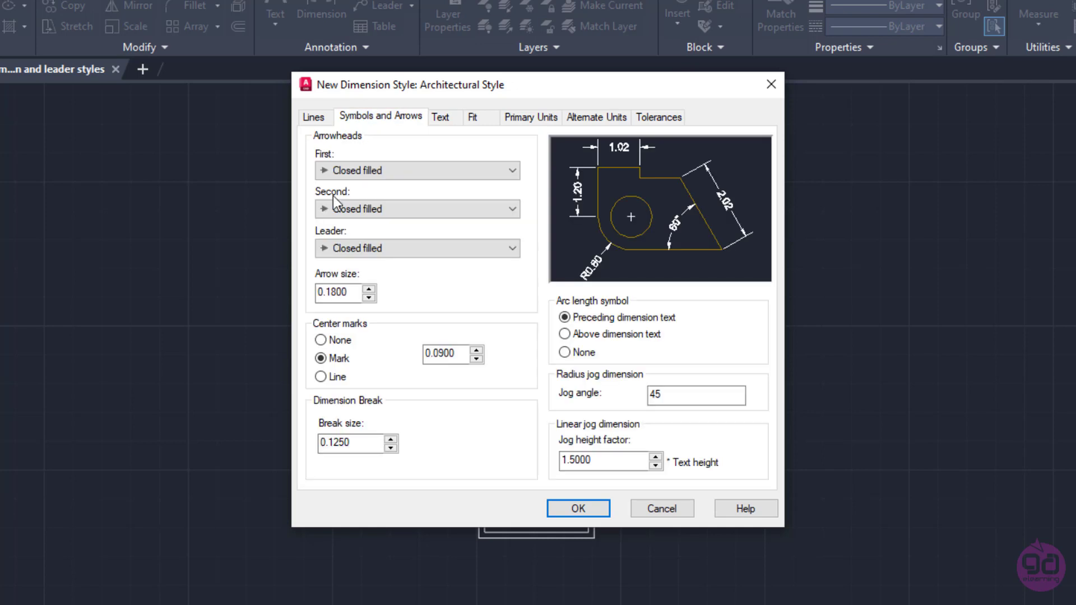
click(395, 167)
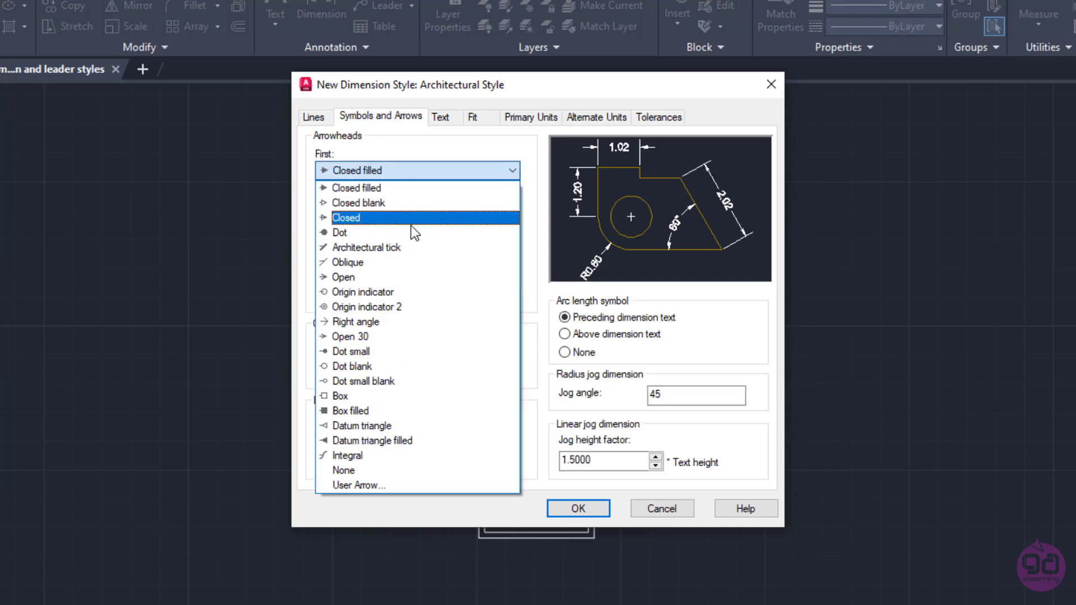
click(411, 247)
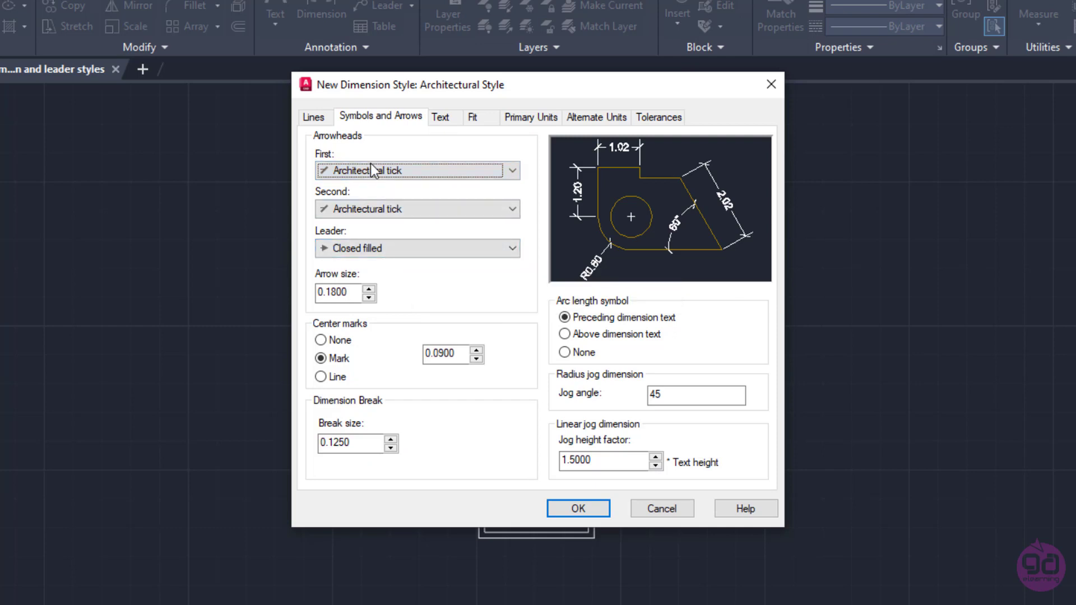
click(317, 119)
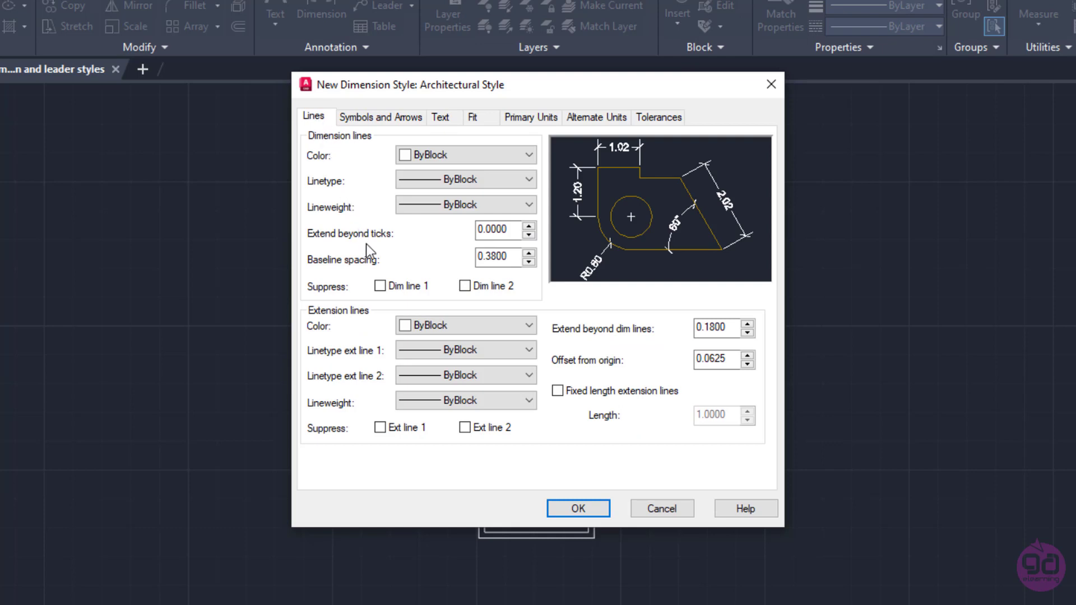
click(557, 390)
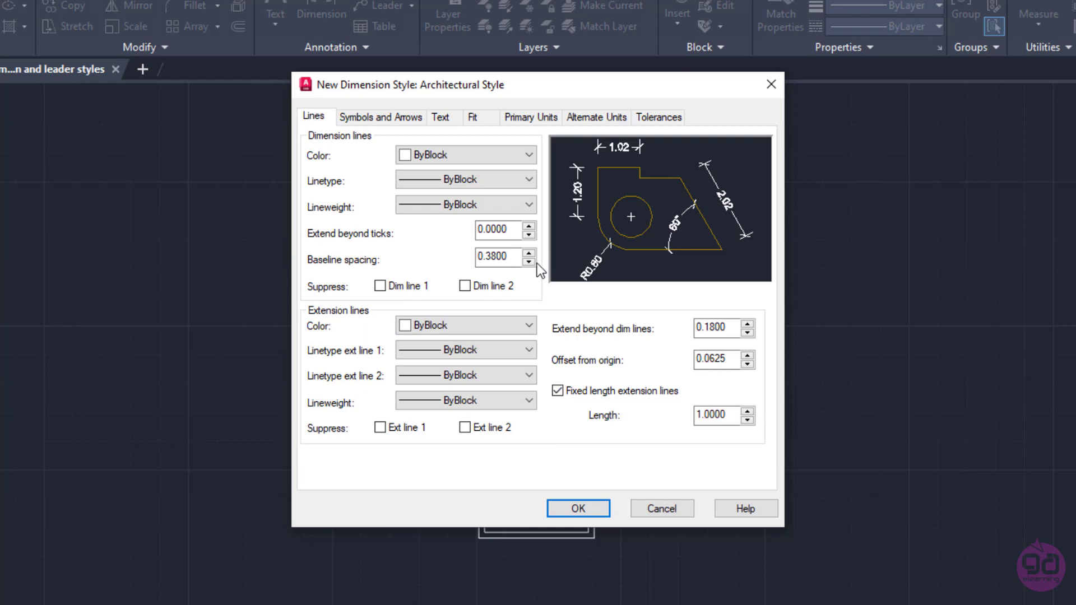
double_click(510, 236)
text(0.)
text(3000)
- Accept the settings, make Architectural Style the current dimension style and close the manager
click(592, 510)
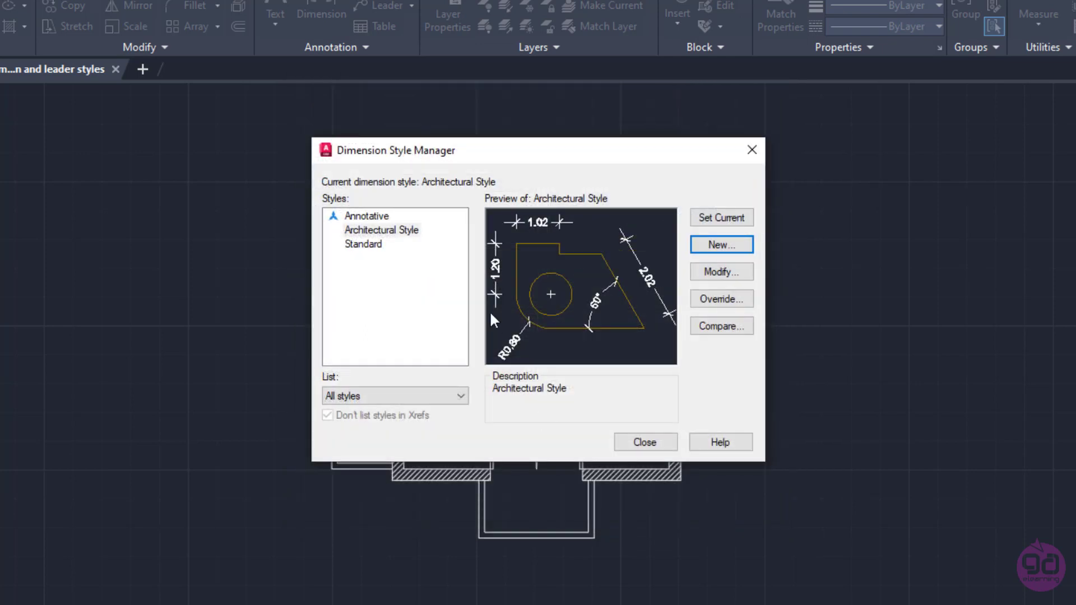
click(395, 231)
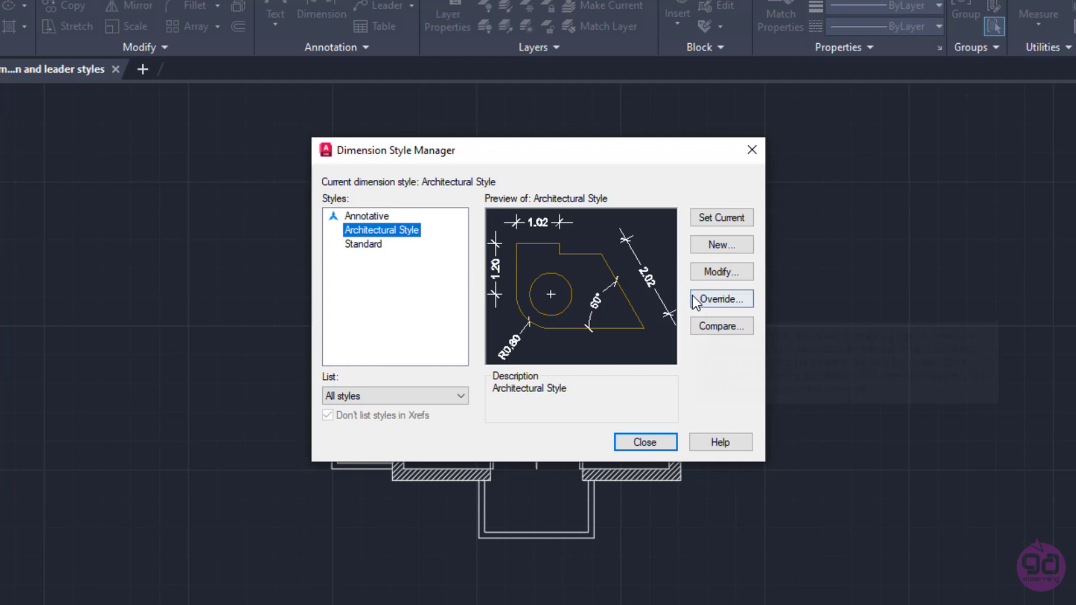
click(708, 218)
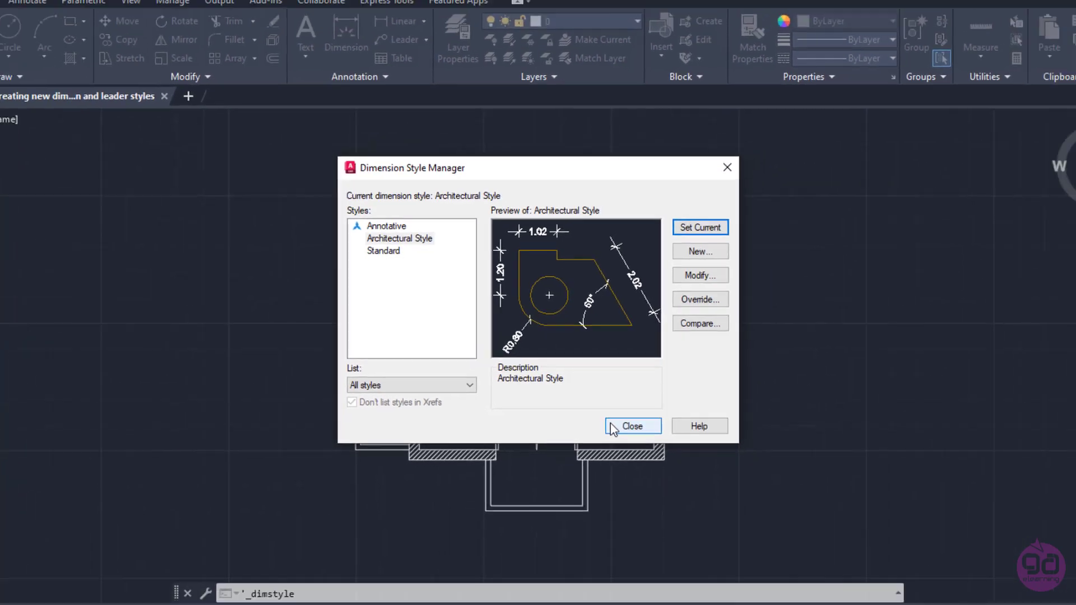
click(620, 439)
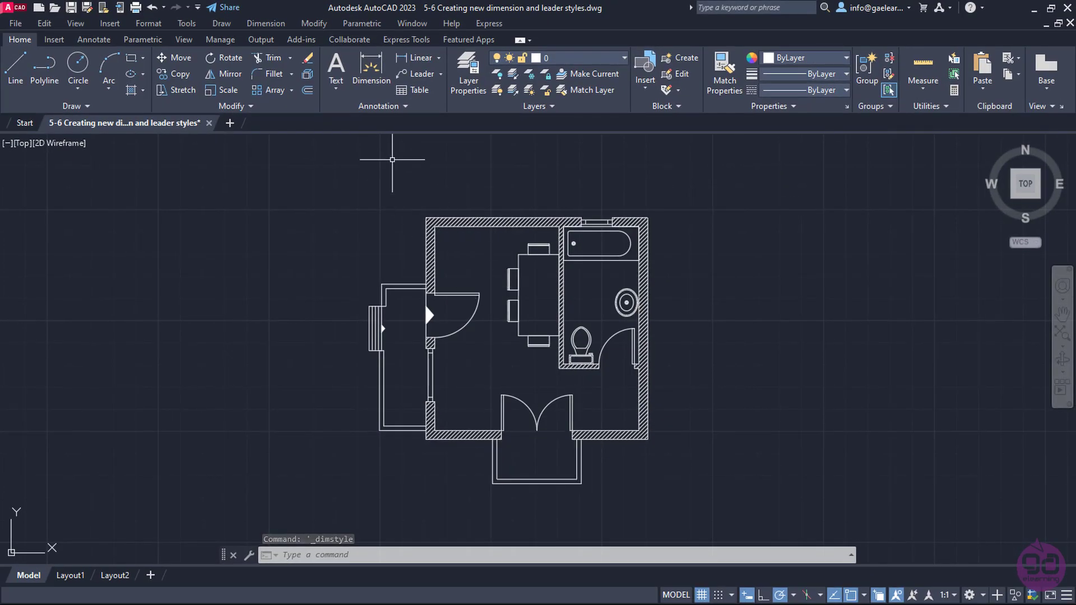
- Create a new multileader style named 'Detail Callout' based on Standard and continue to its settings
click(390, 111)
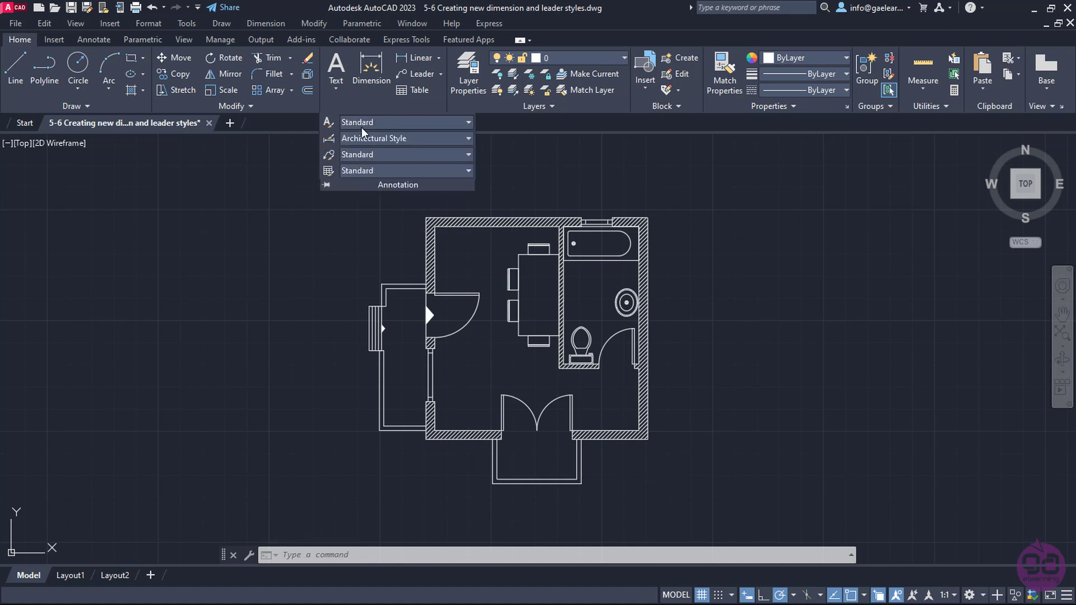
click(328, 156)
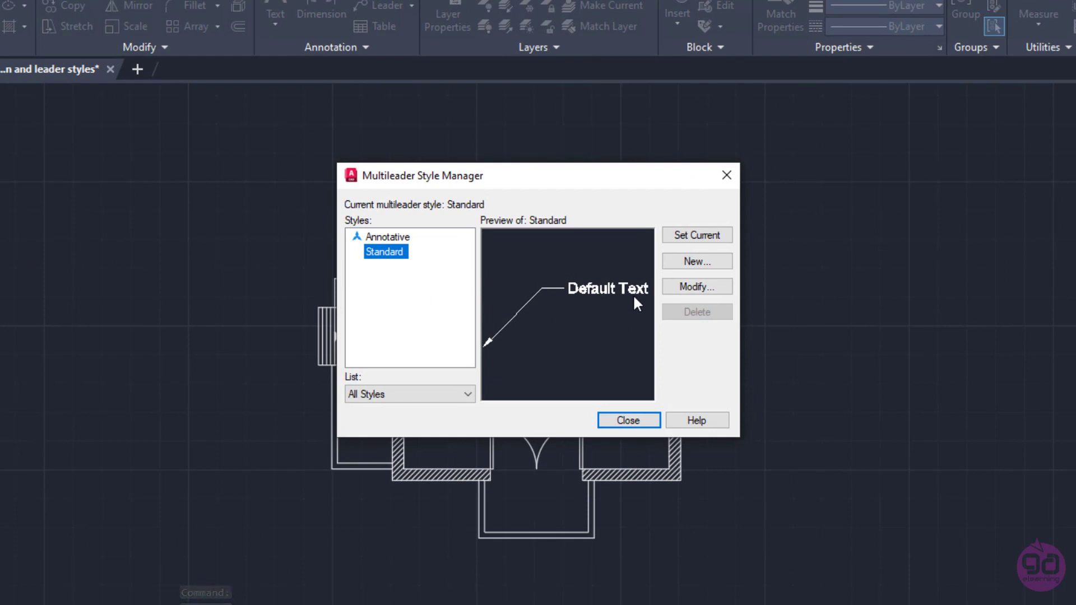
click(682, 262)
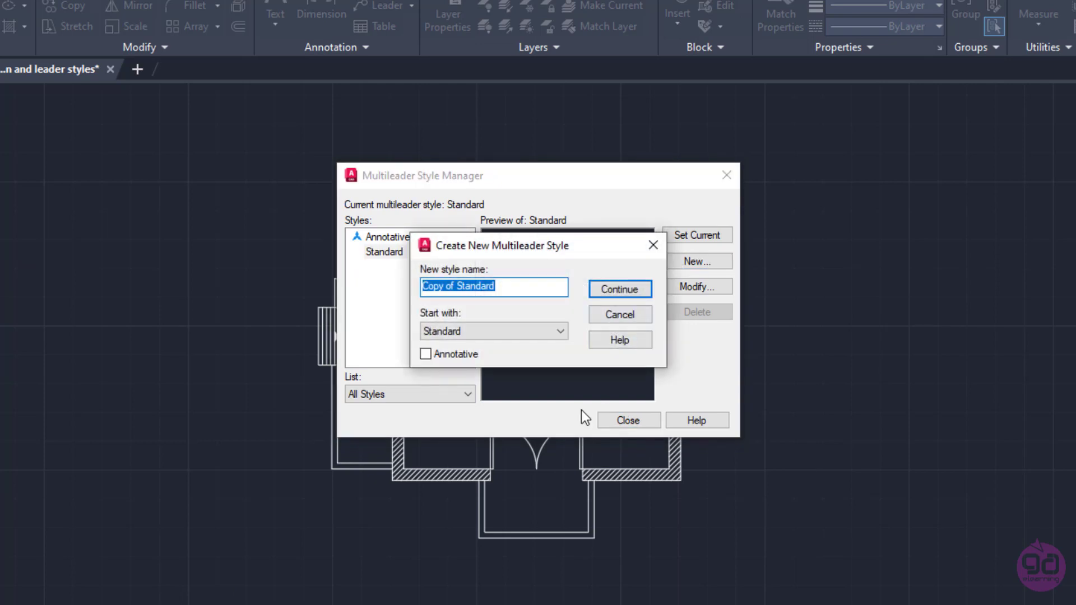
text(Detail Ca)
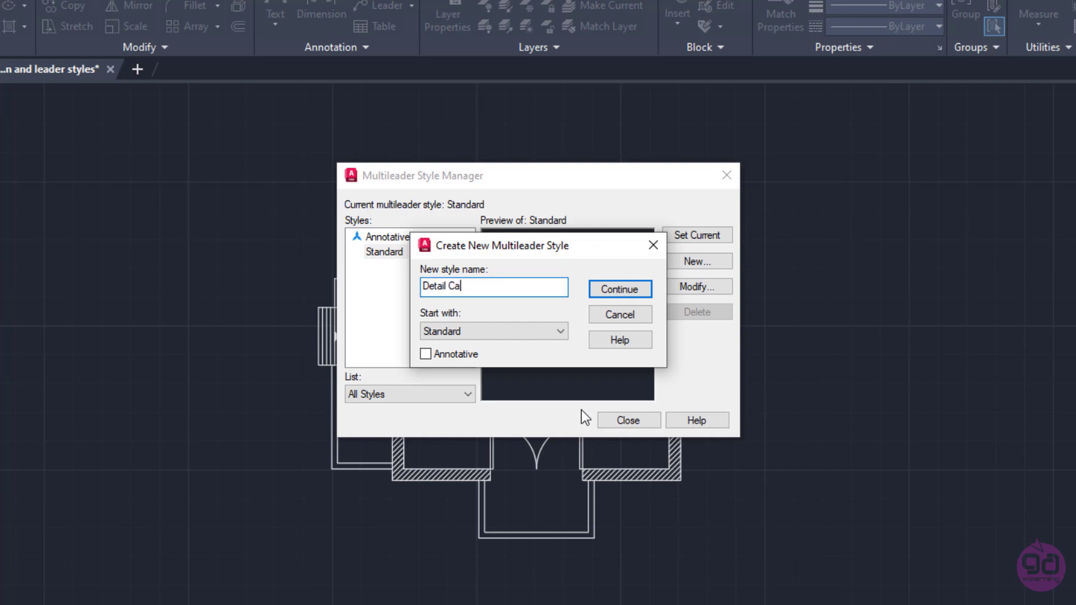
text(llout)
click(615, 295)
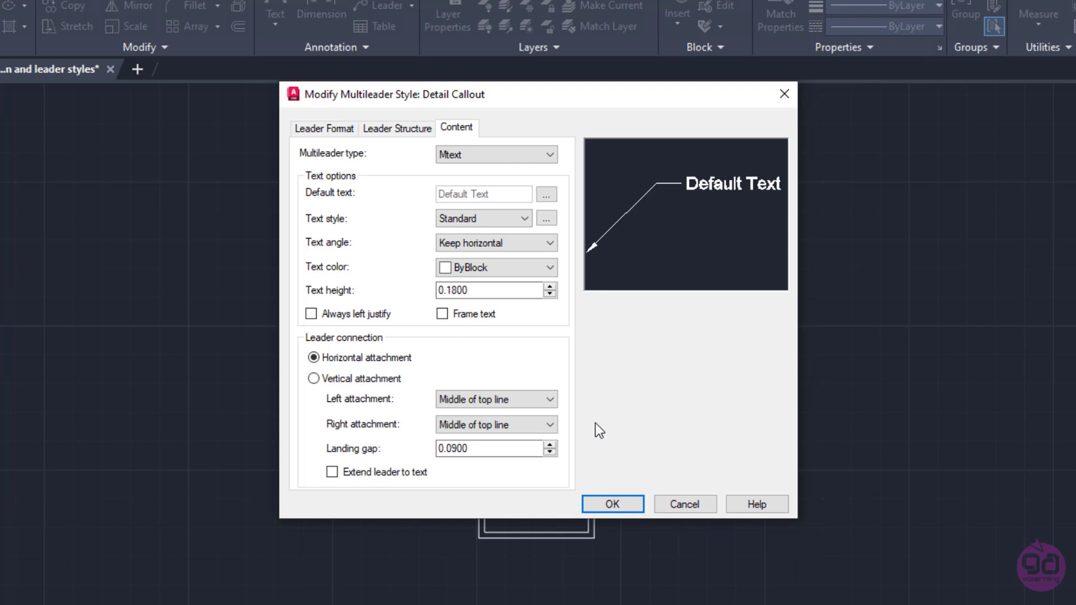
- Set leader content to Block using the Detail Callout source block at scale 50
click(521, 160)
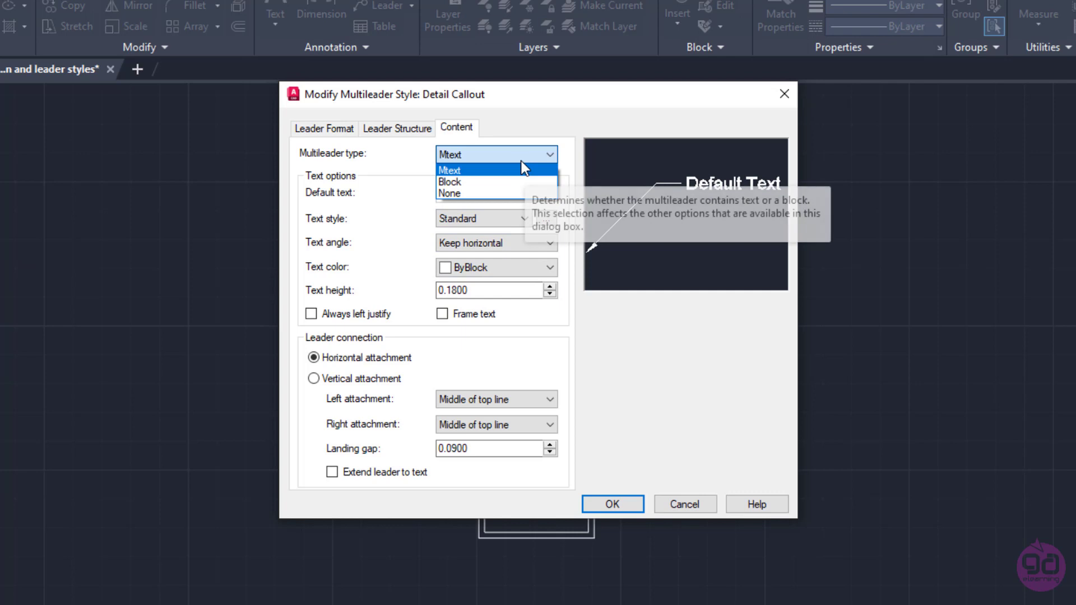
click(463, 182)
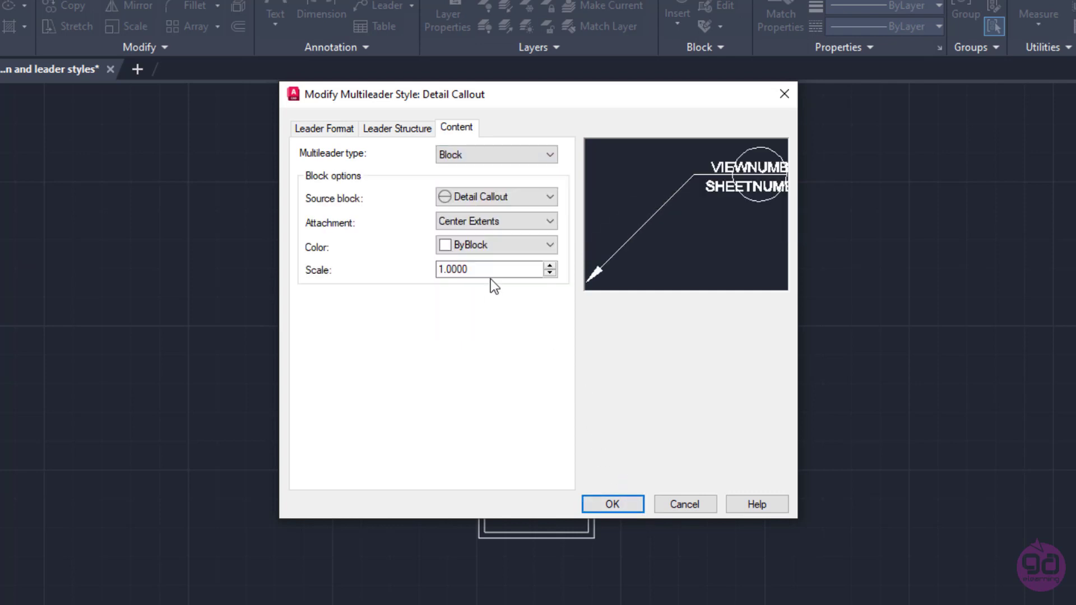
click(486, 196)
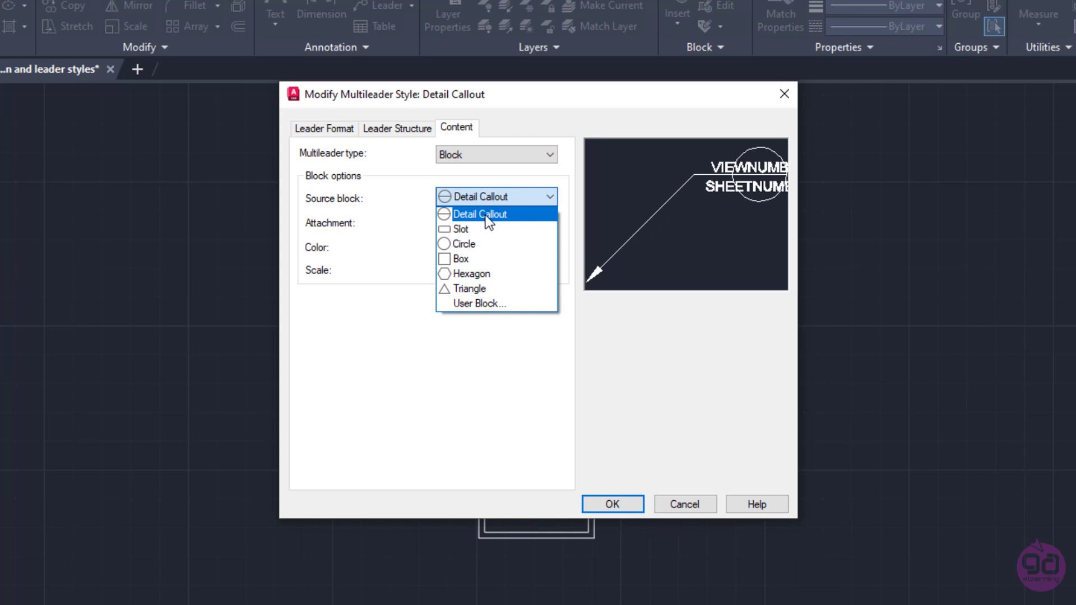
click(486, 215)
drag(487, 269, 410, 278)
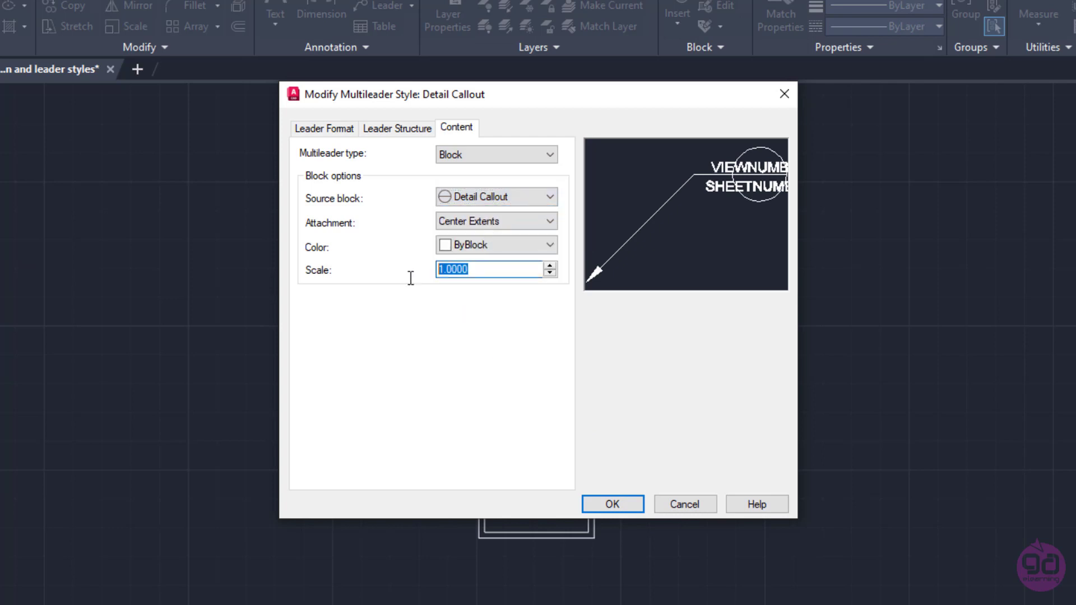
text(50)
- Confirm the settings, make Detail Callout the current multileader style and close the manager
click(603, 510)
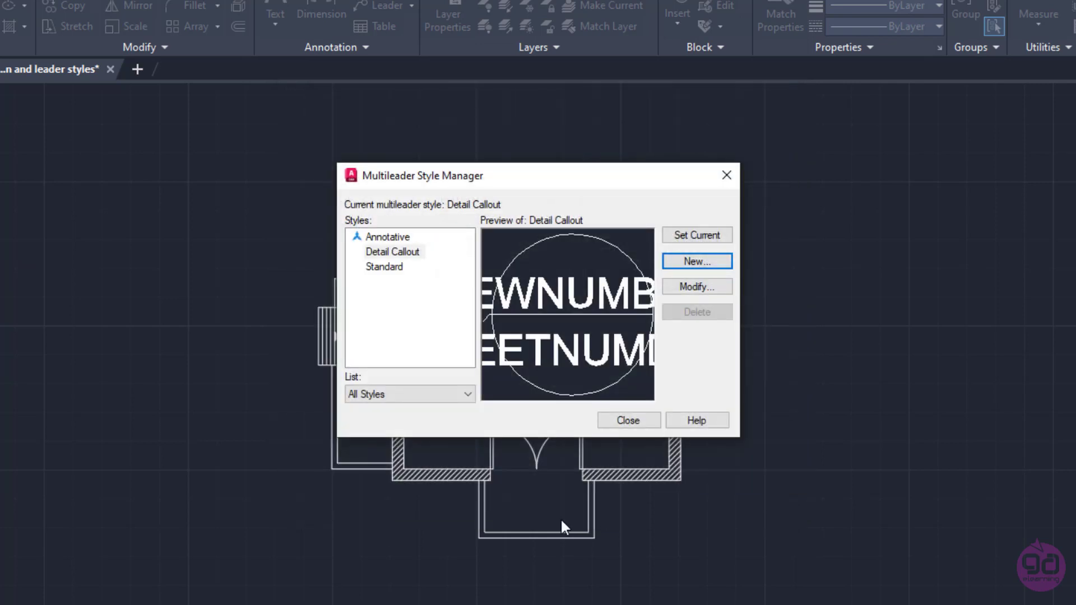
click(692, 232)
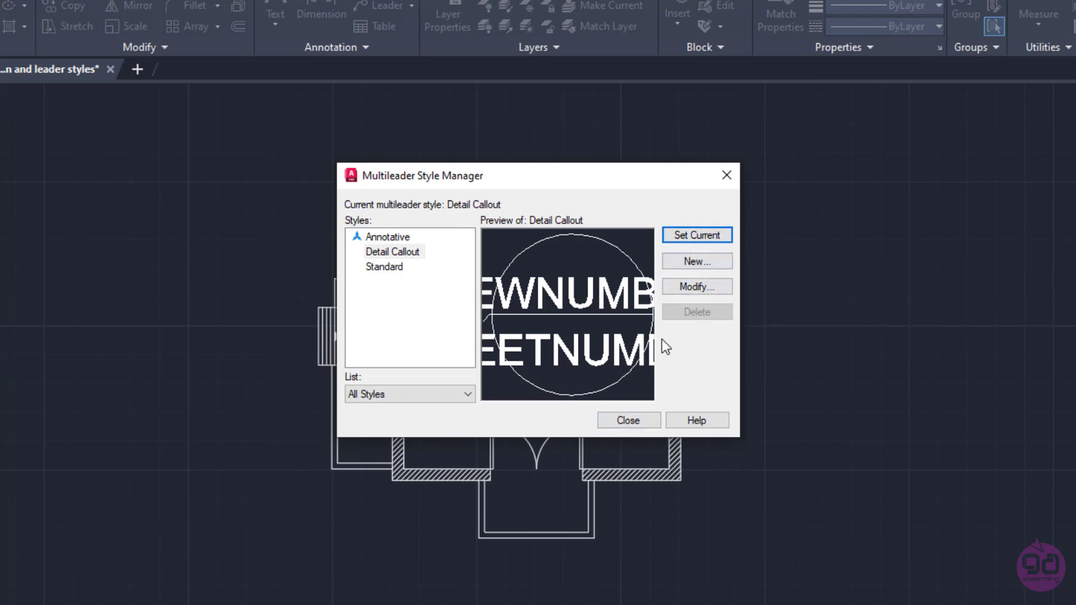
click(628, 423)
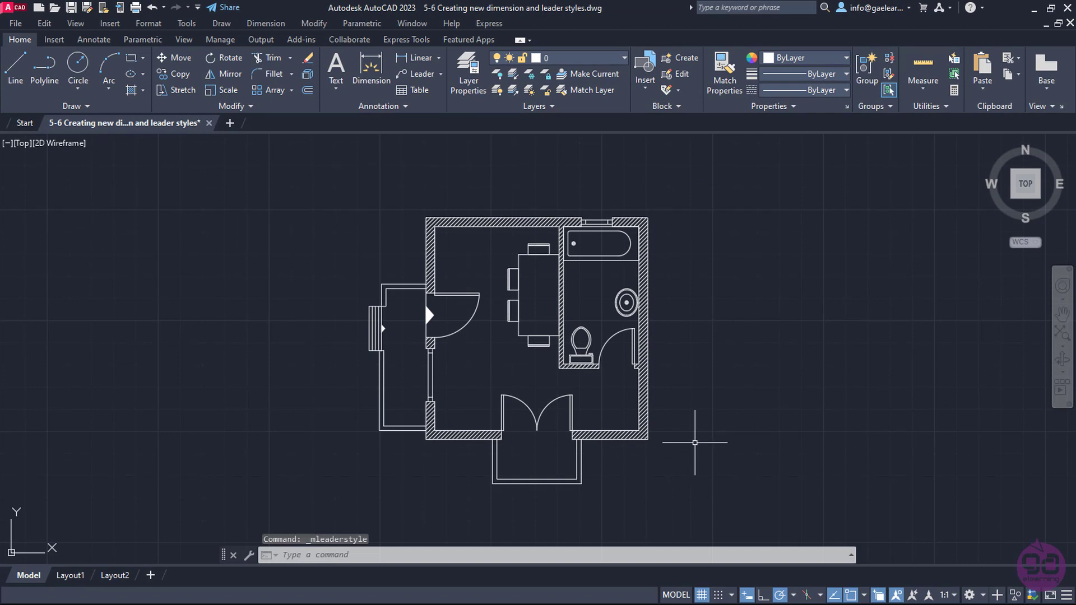
- Place a 5.00 linear dimension between the top-left and top-right wall corners
click(409, 60)
click(427, 217)
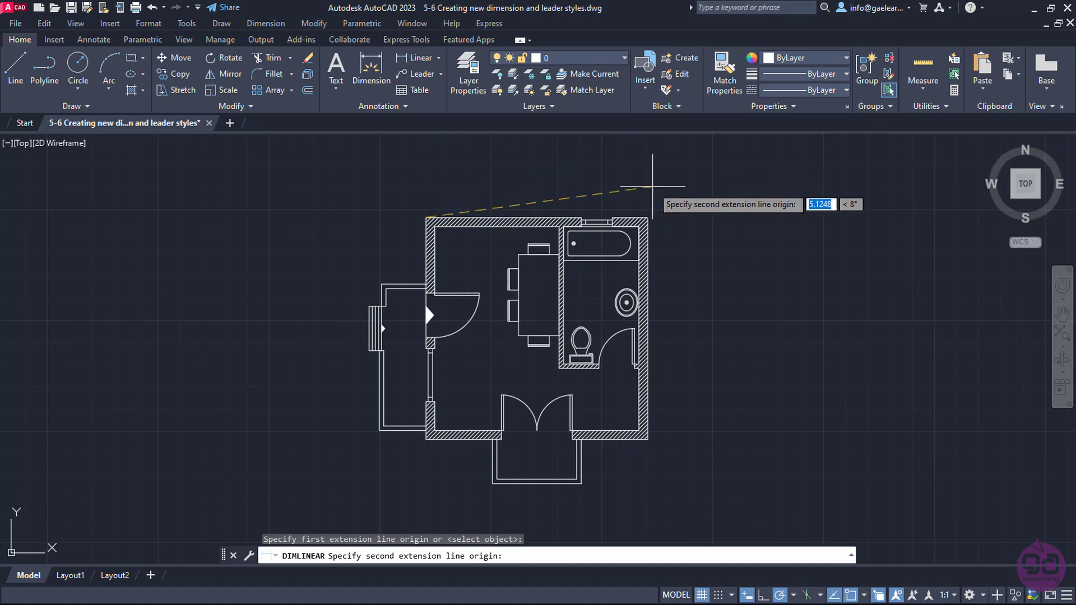
click(647, 218)
click(650, 194)
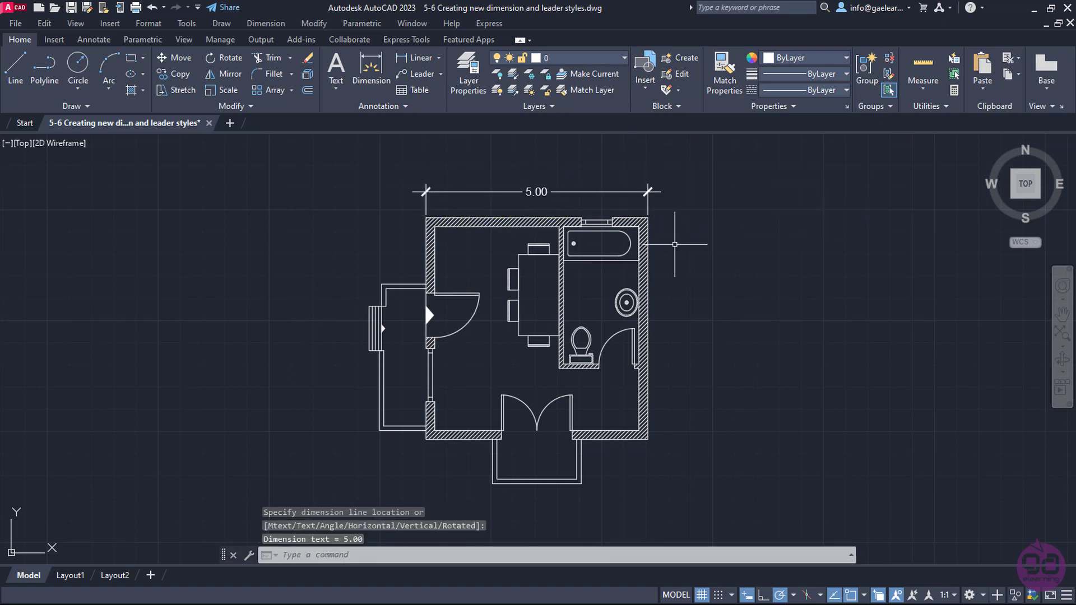
- Place a Detail Callout leader at the bathroom's right wall with default attribute values
click(421, 74)
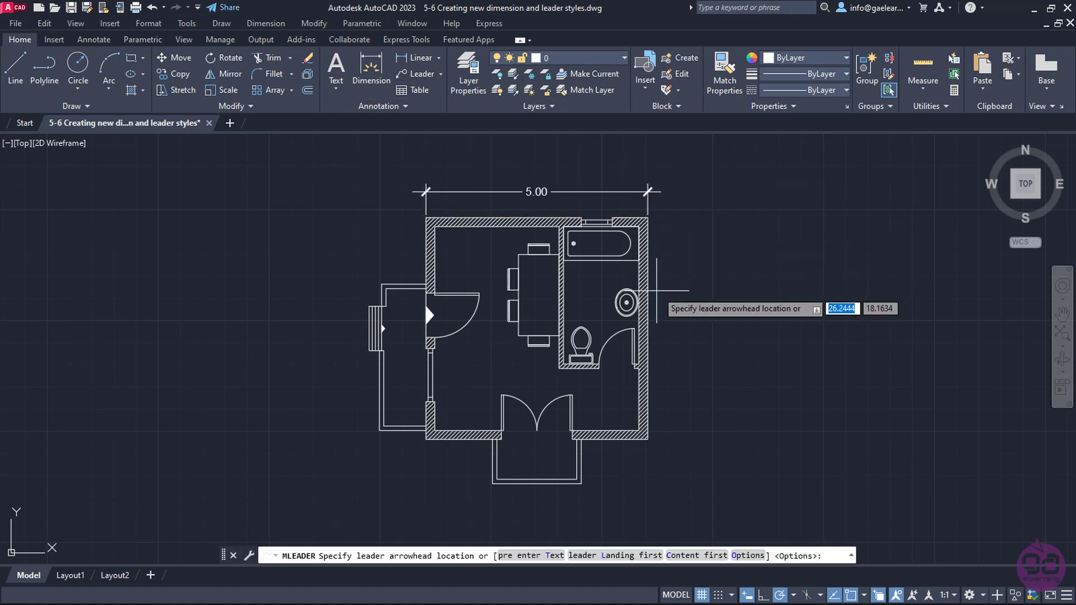
click(710, 246)
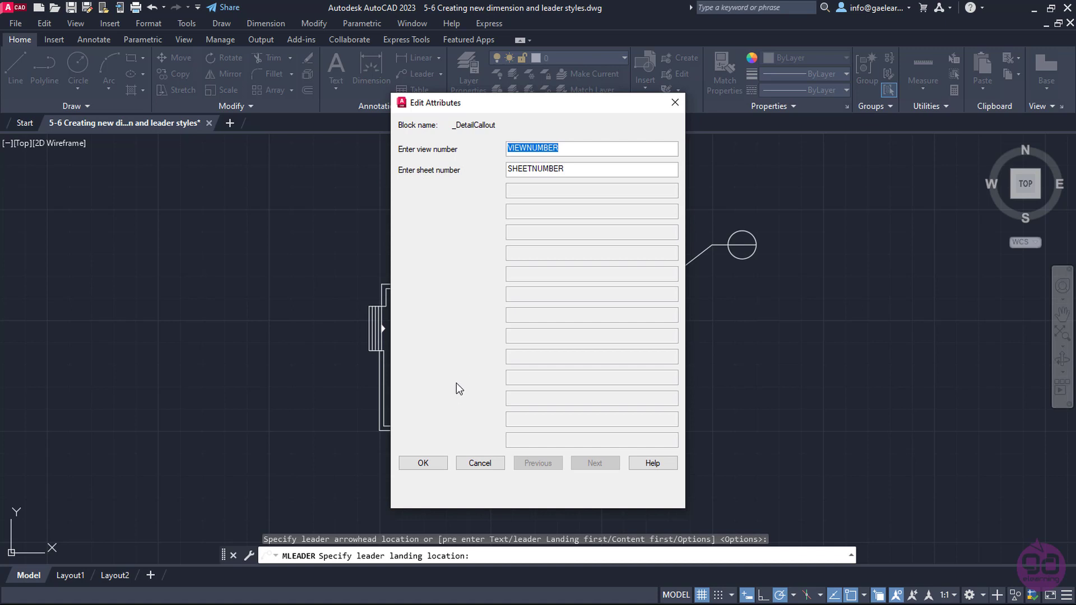
click(424, 463)
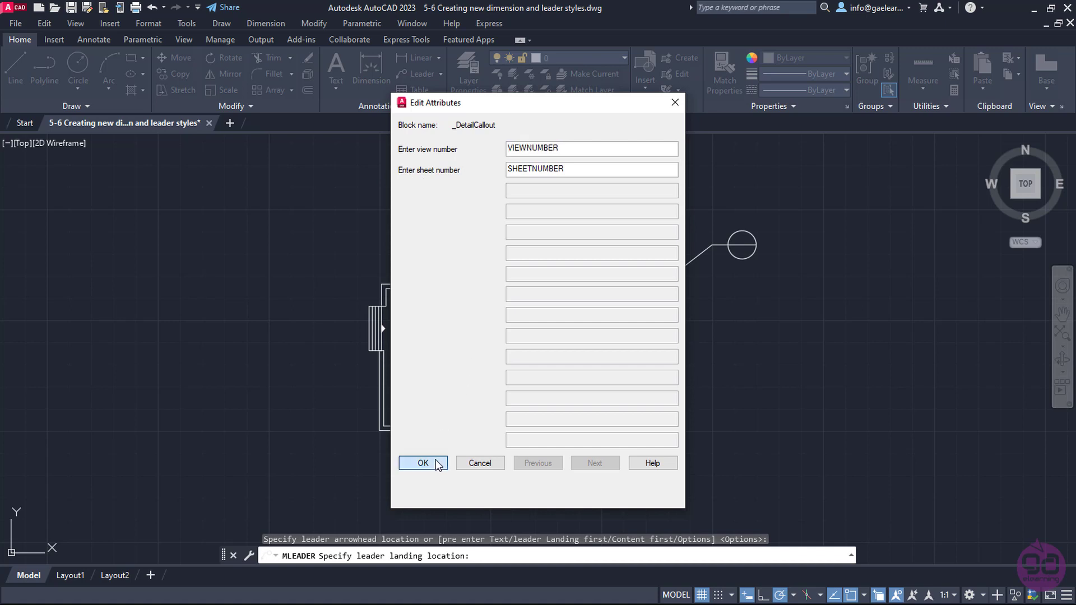